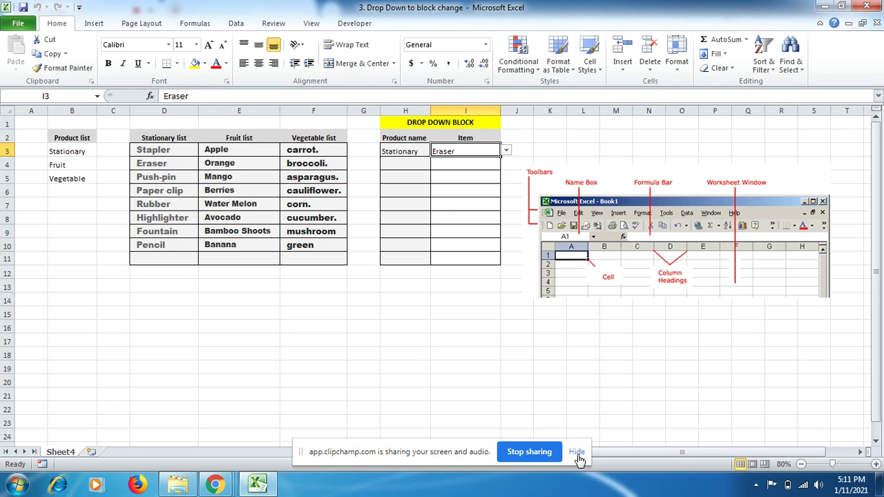
# Set H4's product to Fruit and choose Mango as its item in I4
pyautogui.click(577, 453)
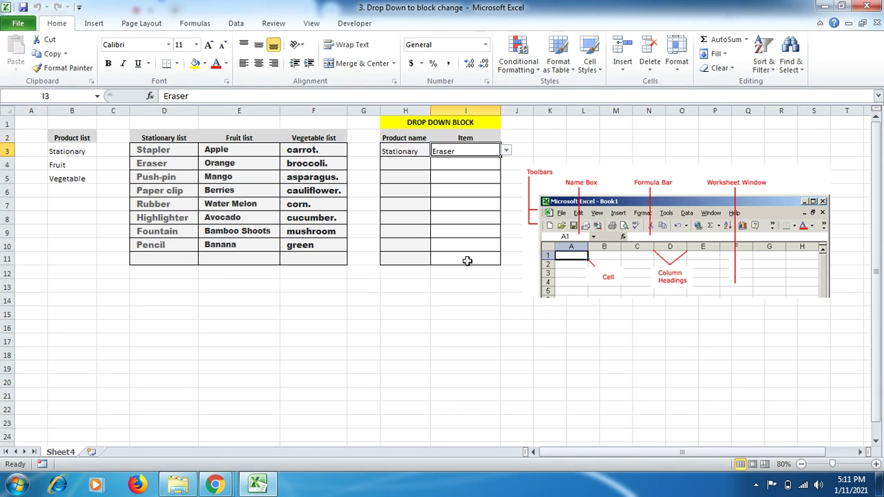
pyautogui.click(610, 233)
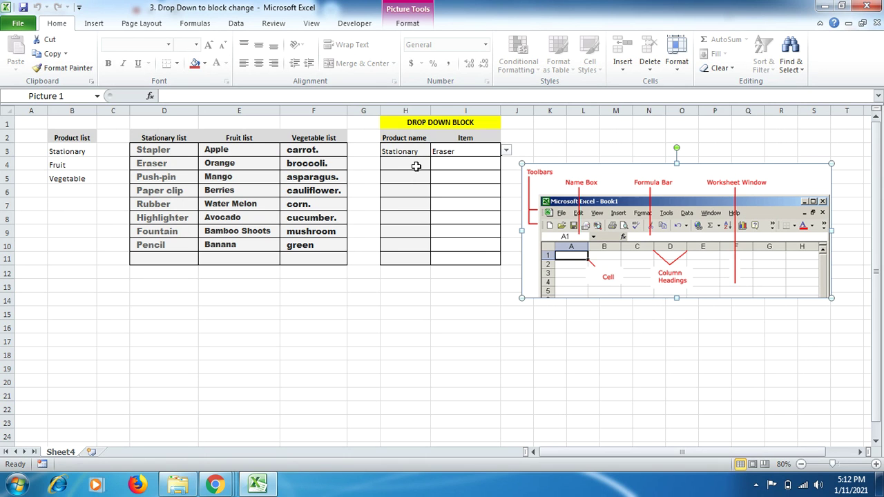
pyautogui.click(415, 166)
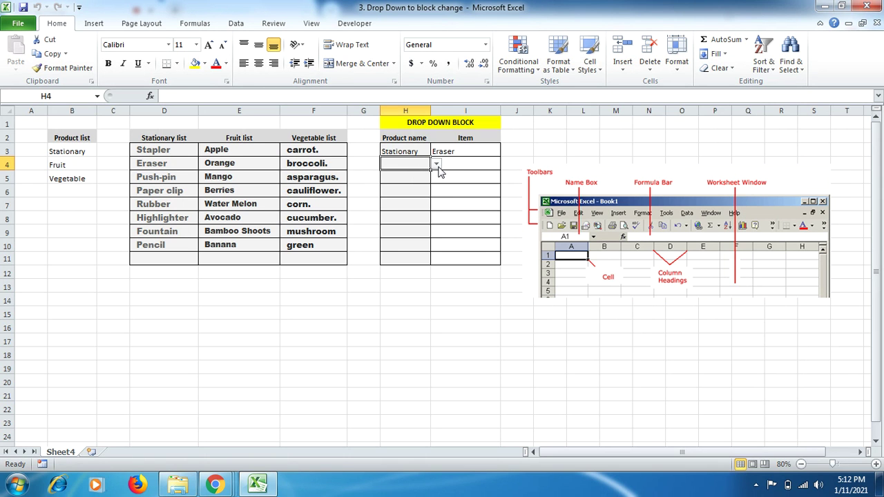
pyautogui.click(437, 168)
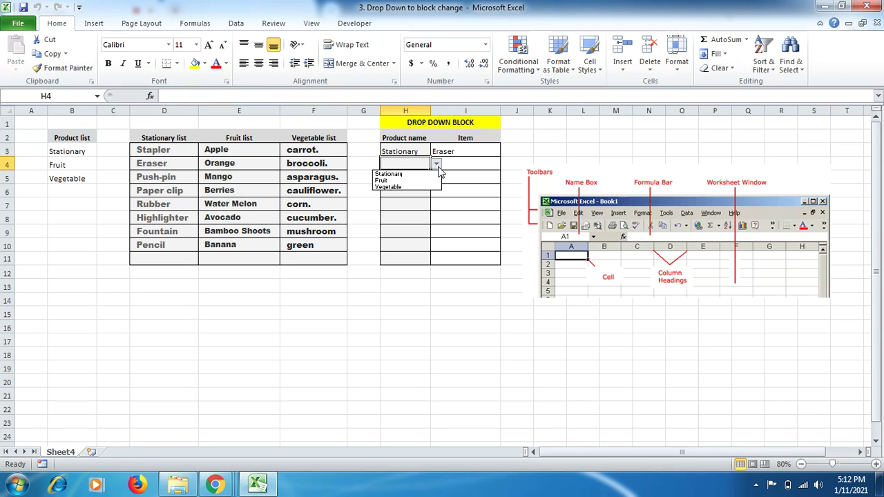
pyautogui.click(414, 181)
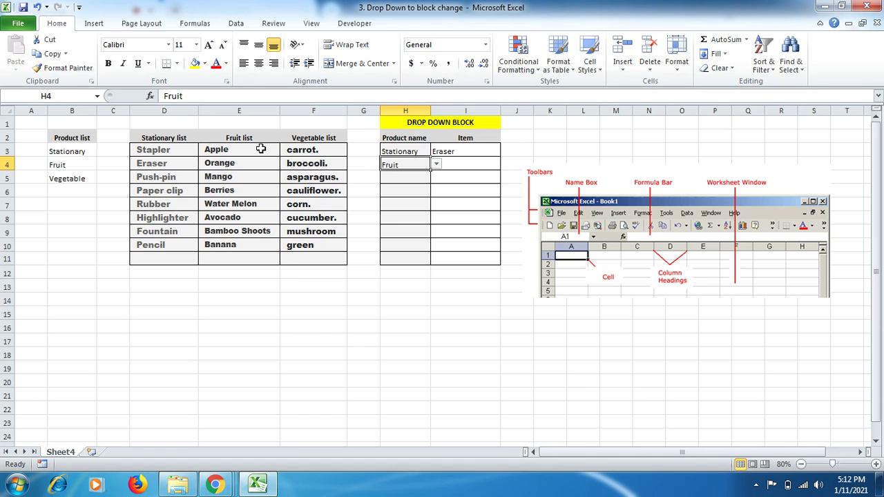
pyautogui.moveTo(261, 149); pyautogui.dragTo(240, 241)
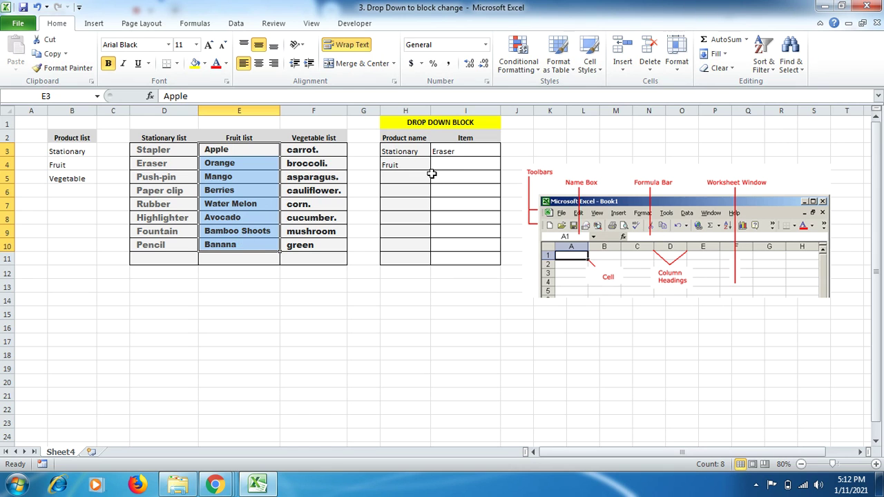
pyautogui.click(453, 163)
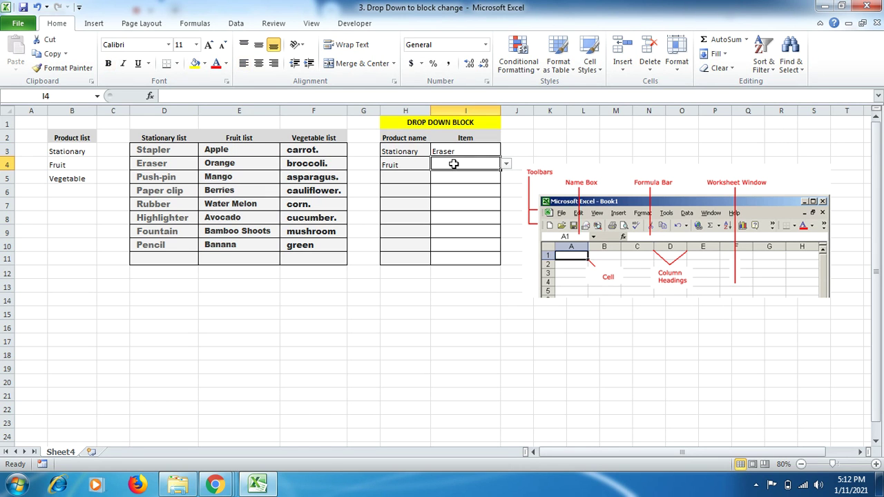
pyautogui.click(506, 166)
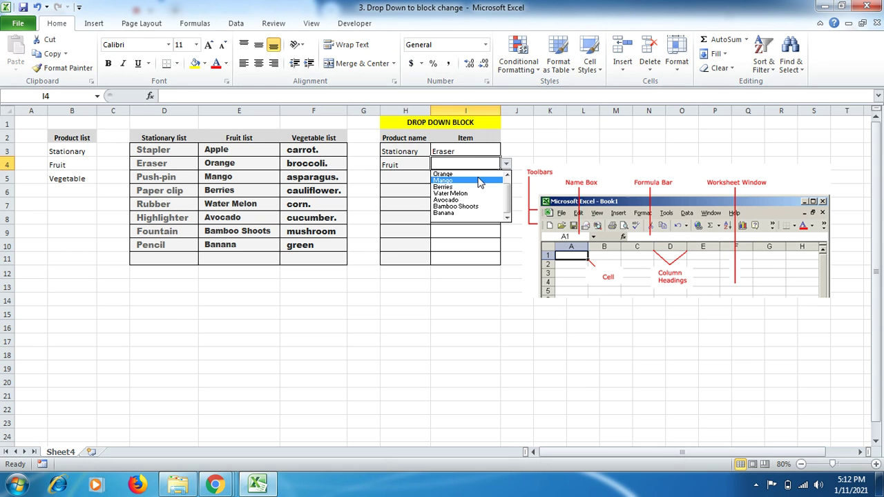
pyautogui.click(478, 185)
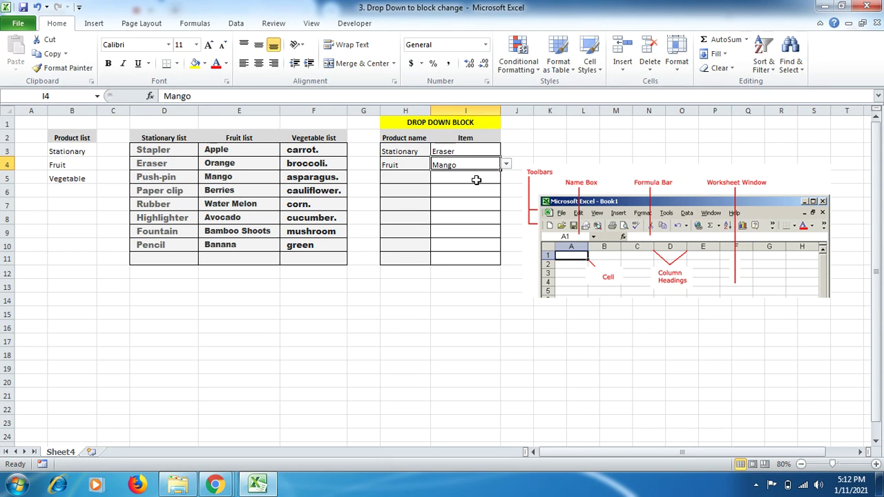
# Set H5's product to Vegetable and choose cucumber. as its item in I5
pyautogui.click(418, 179)
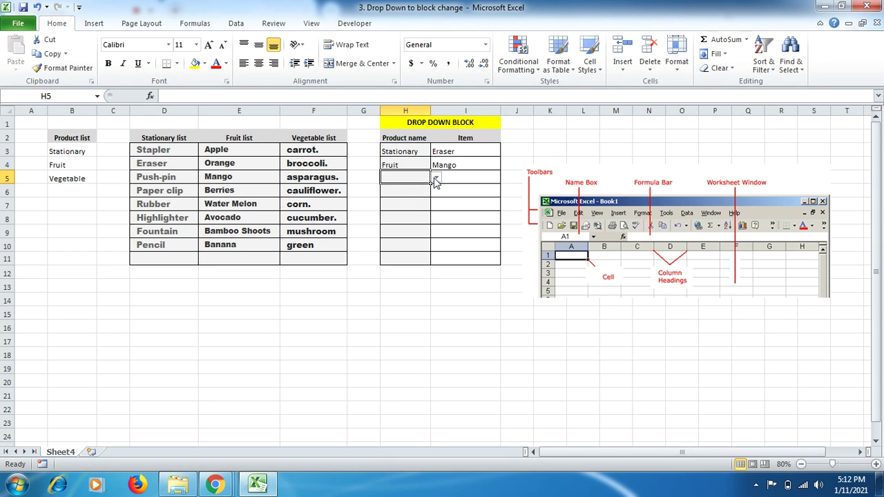
pyautogui.click(435, 179)
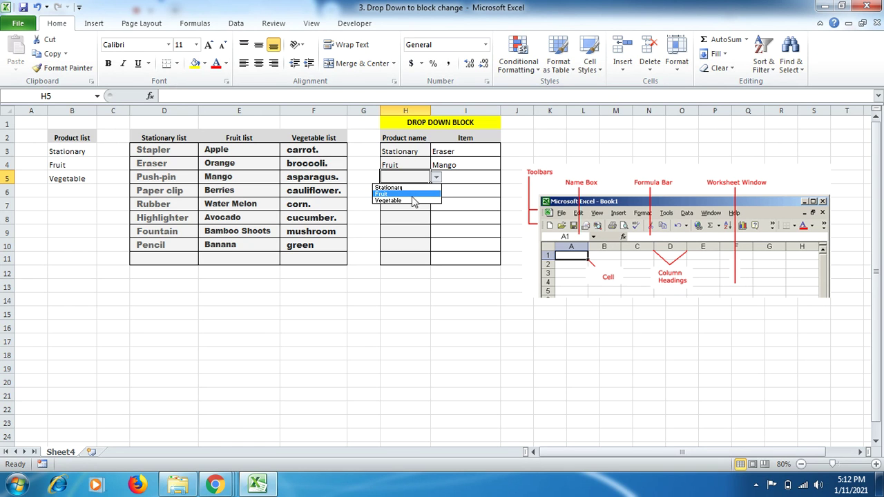
pyautogui.click(413, 200)
pyautogui.click(463, 178)
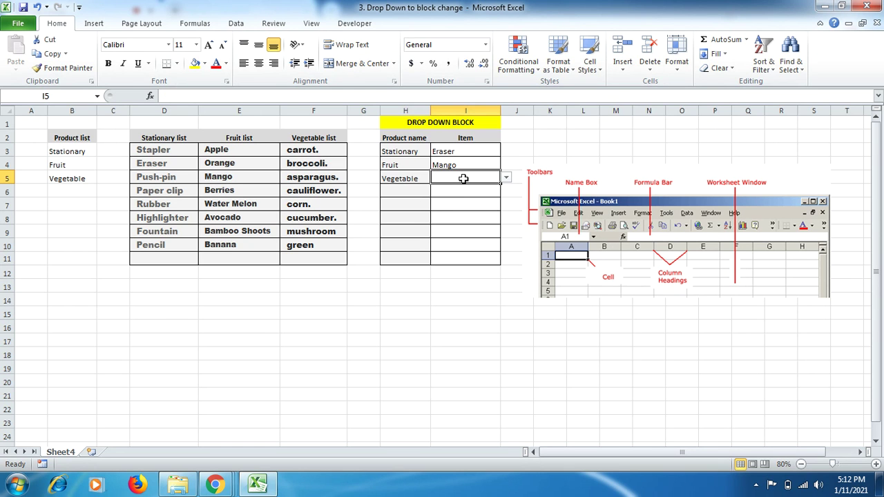
pyautogui.click(507, 179)
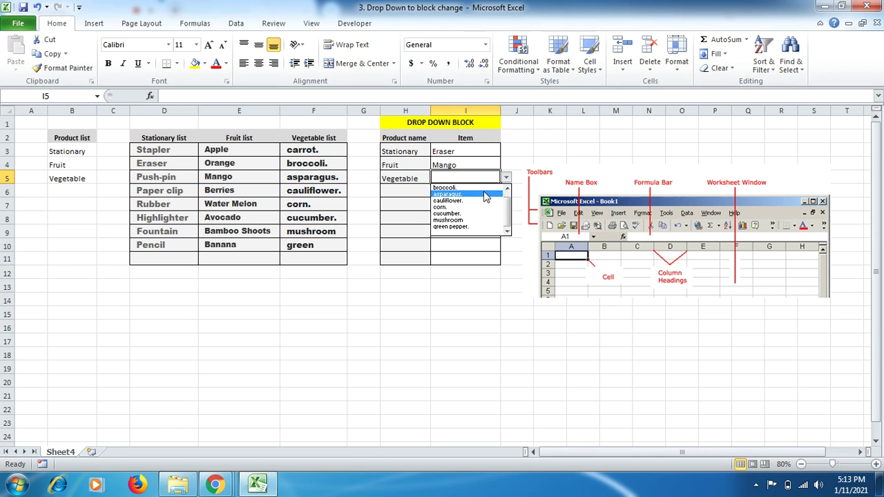
pyautogui.click(469, 212)
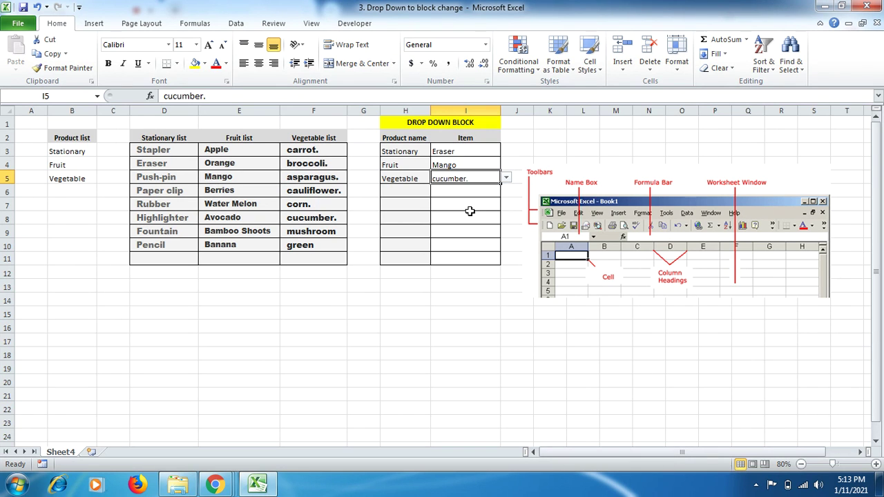
# Set H6's product to Stationary and choose Pencil as its item in I6
pyautogui.click(414, 192)
pyautogui.click(436, 192)
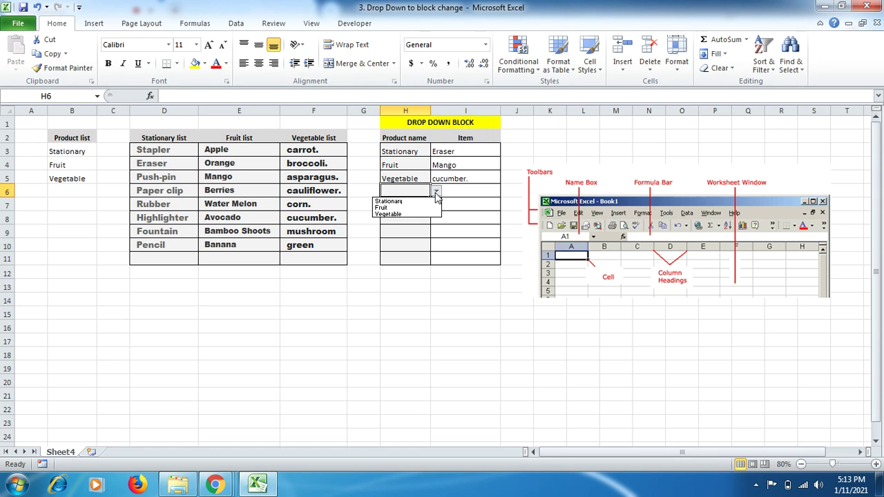
pyautogui.click(414, 203)
pyautogui.click(466, 192)
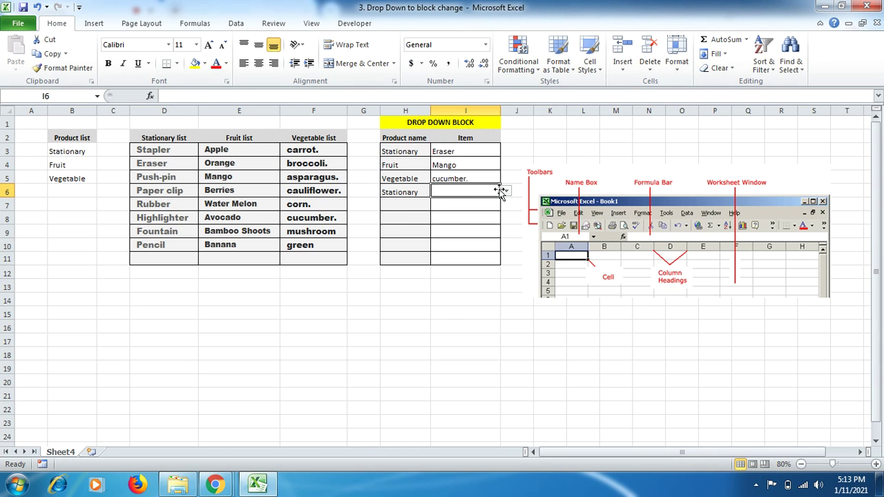
pyautogui.click(506, 192)
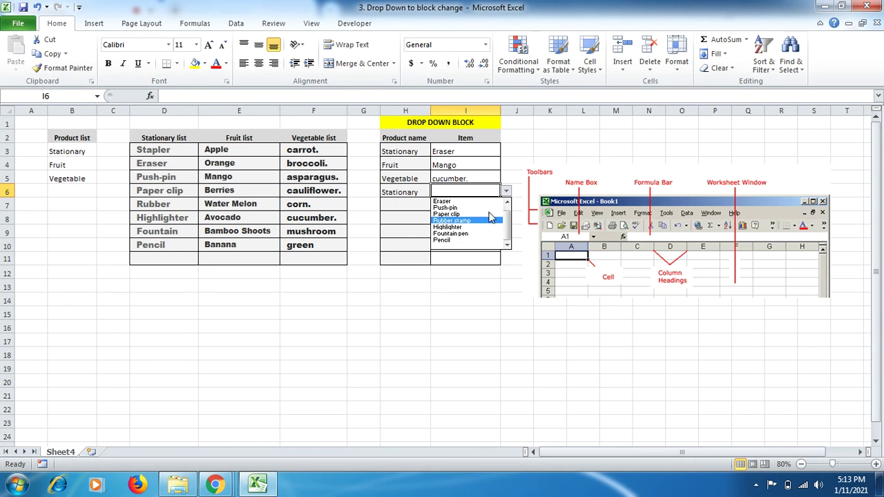
pyautogui.click(461, 240)
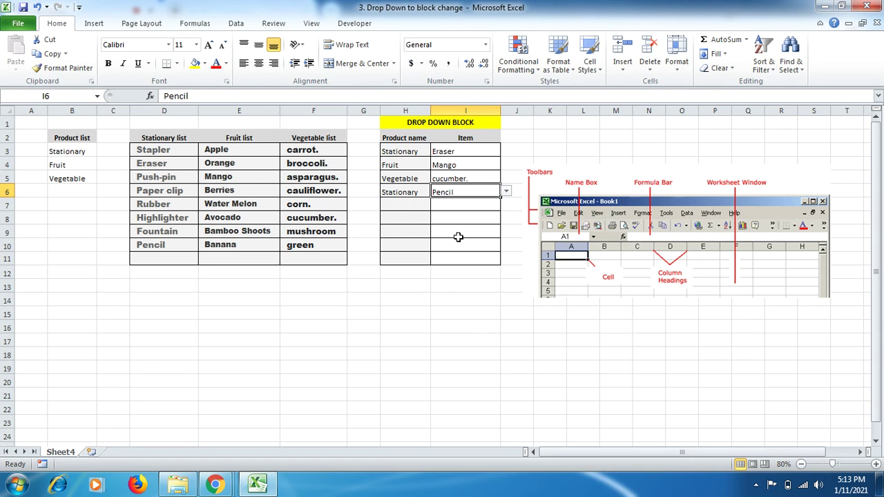
pyautogui.click(284, 288)
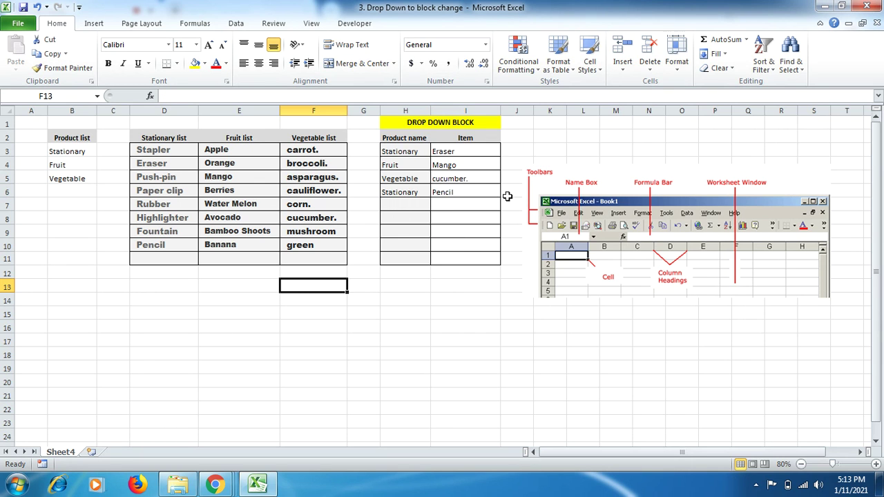
pyautogui.moveTo(404, 164); pyautogui.dragTo(434, 225)
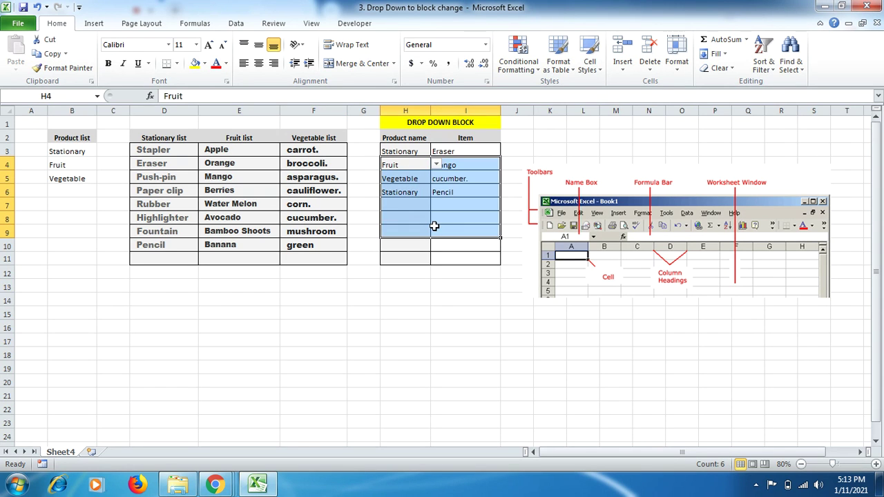
pyautogui.click(61, 153)
pyautogui.moveTo(61, 153); pyautogui.dragTo(285, 257)
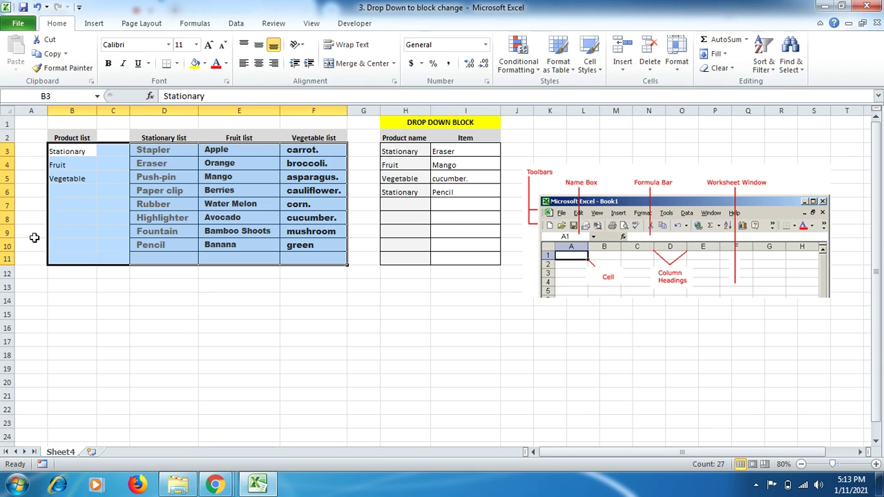
pyautogui.click(72, 155)
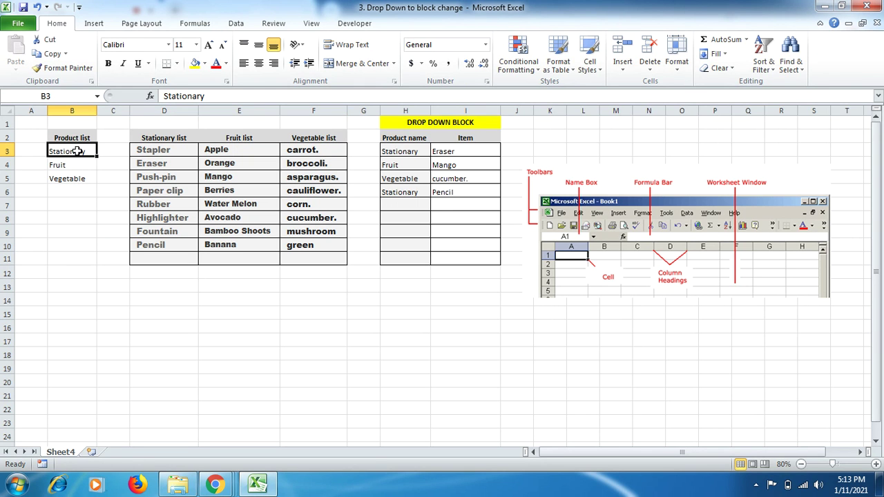
pyautogui.moveTo(77, 152); pyautogui.dragTo(73, 177)
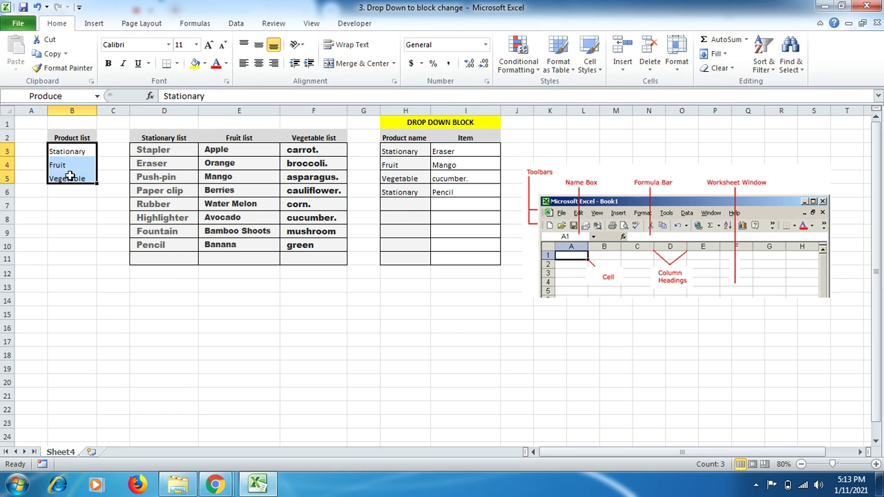
pyautogui.click(69, 177)
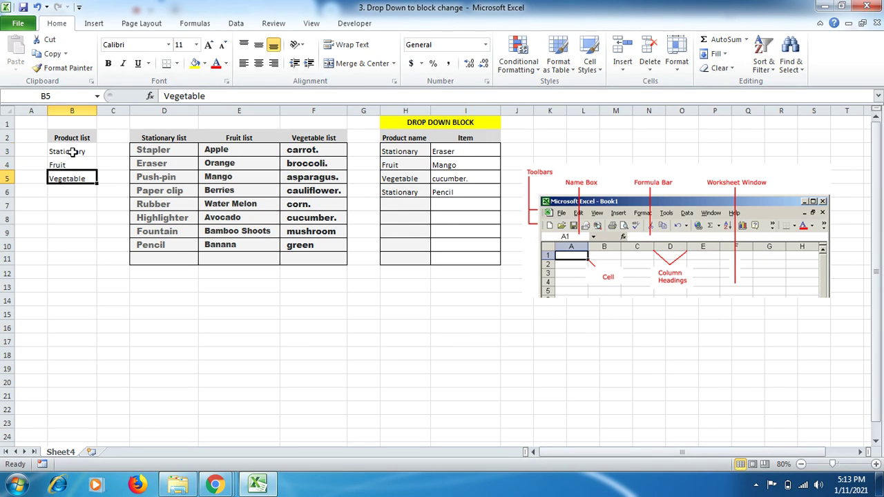
pyautogui.moveTo(72, 152); pyautogui.dragTo(67, 175)
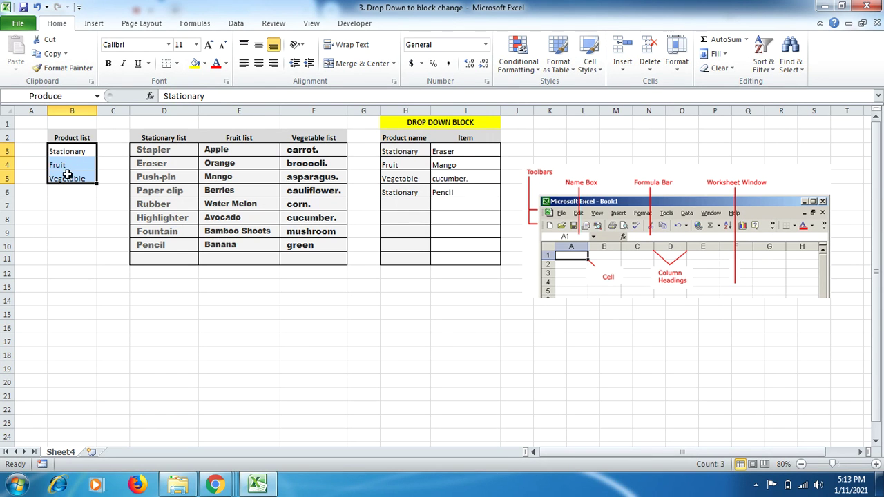
pyautogui.click(66, 96)
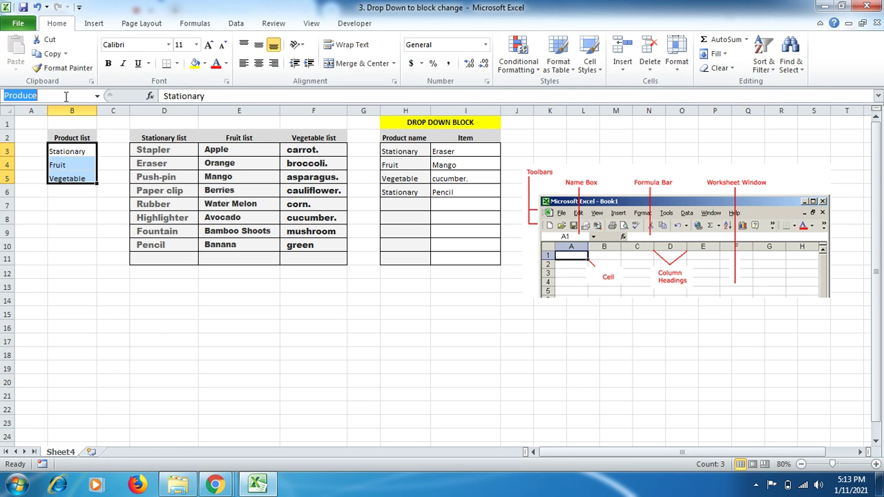
pyautogui.click(66, 96)
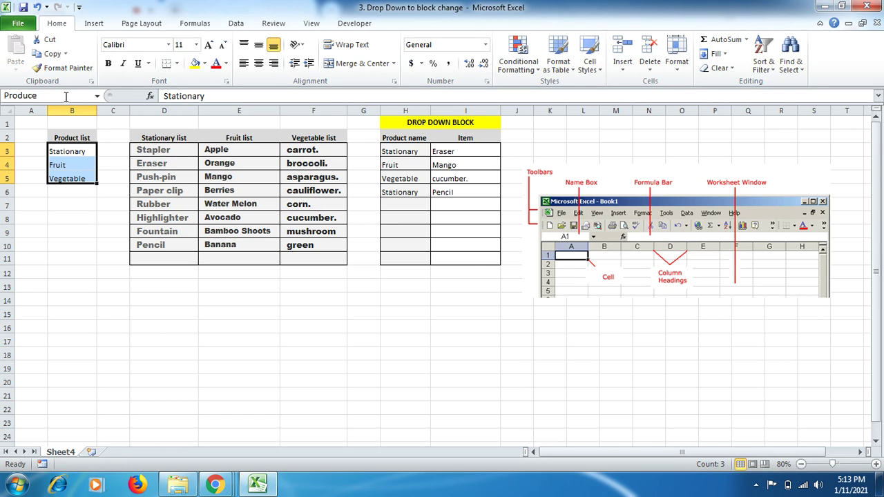
pyautogui.press('Return')
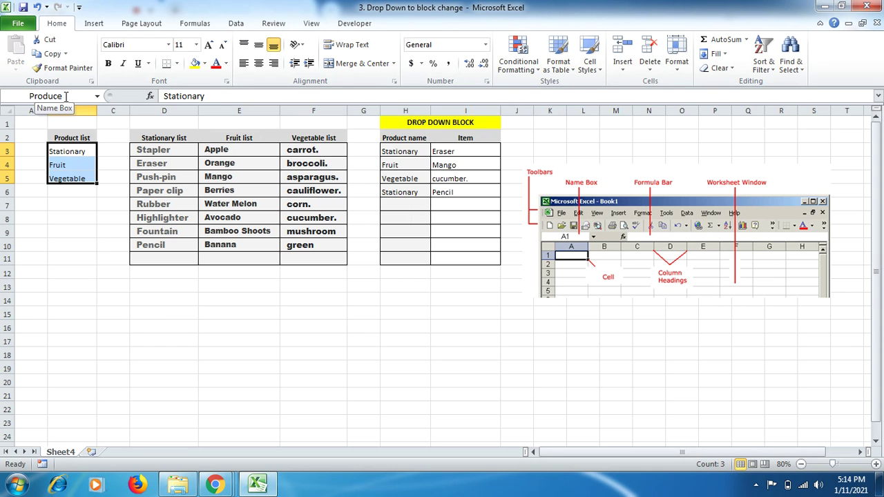
pyautogui.click(106, 159)
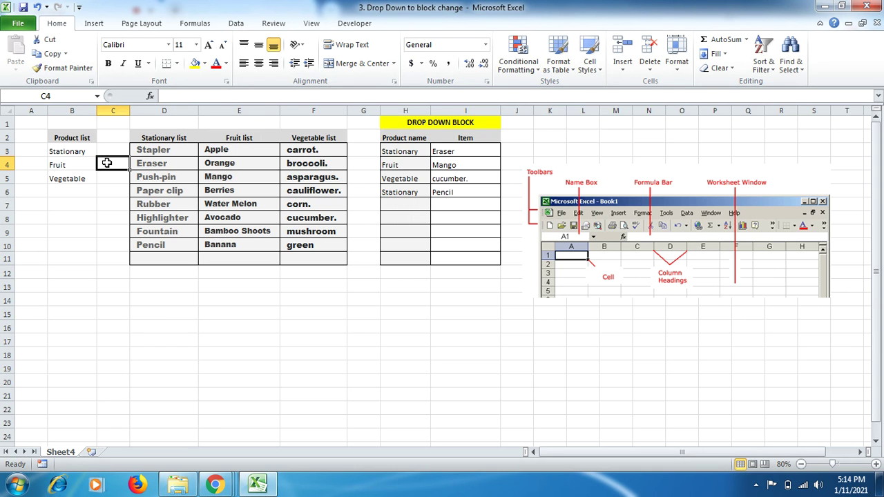
pyautogui.click(97, 96)
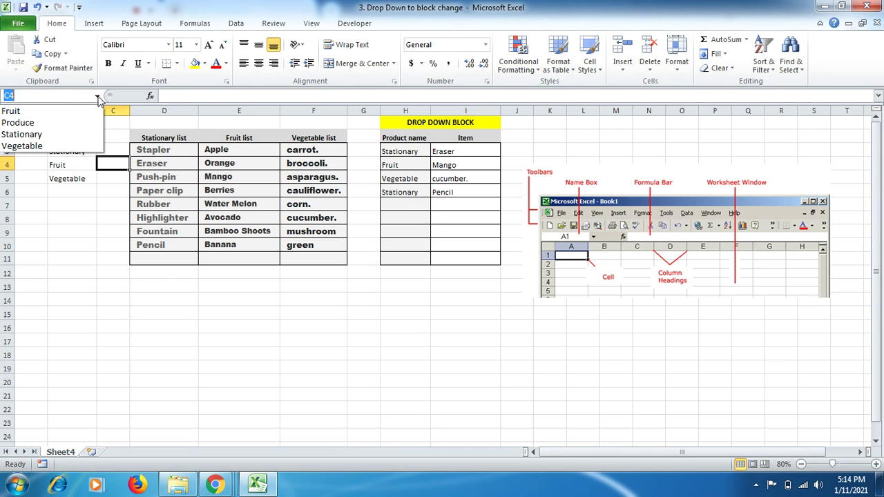
pyautogui.click(68, 121)
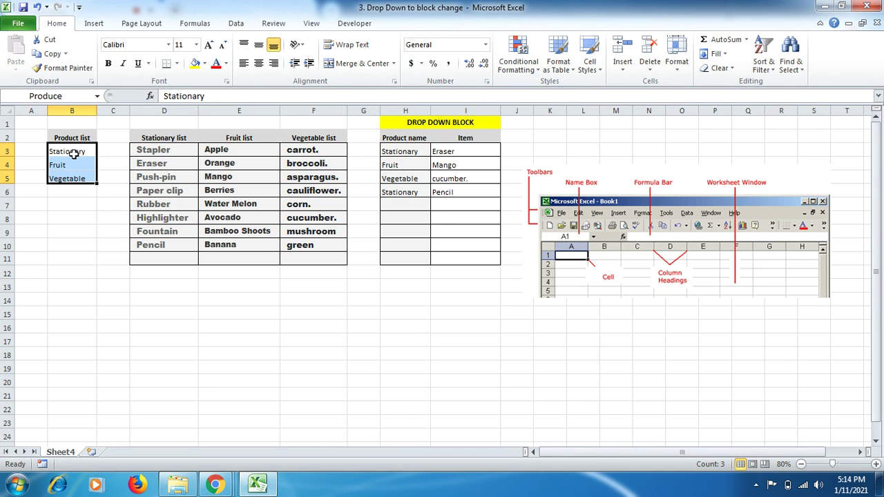
pyautogui.moveTo(73, 153); pyautogui.dragTo(71, 174)
pyautogui.moveTo(141, 149); pyautogui.dragTo(139, 242)
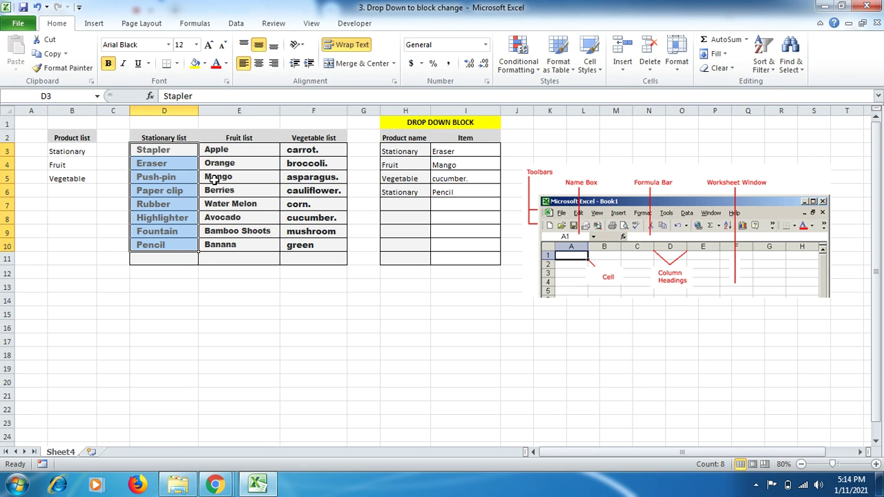
pyautogui.click(112, 138)
pyautogui.click(97, 96)
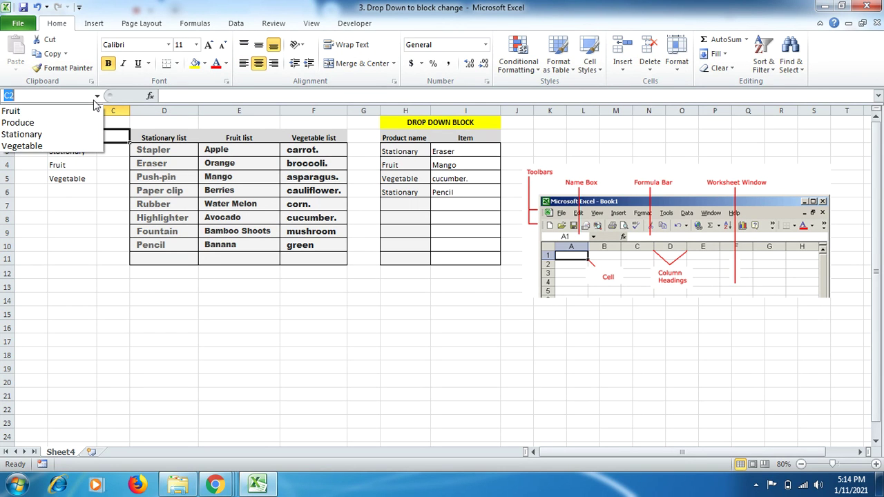
pyautogui.click(74, 134)
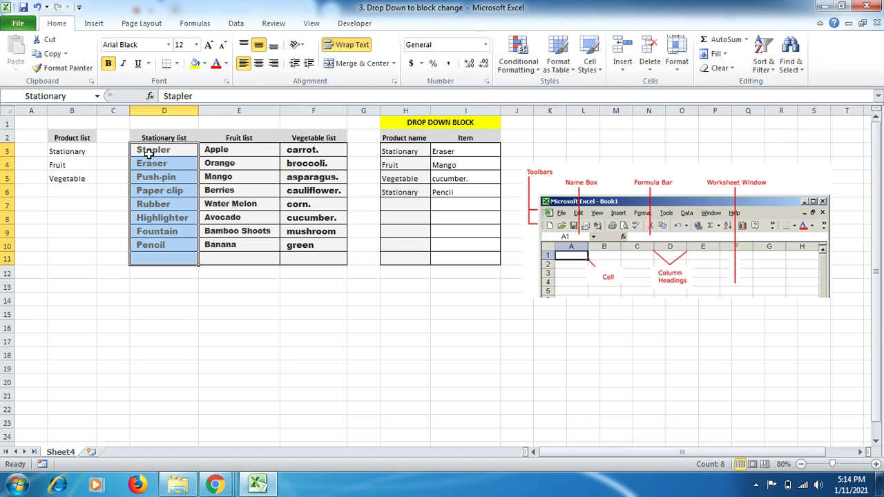
pyautogui.click(97, 96)
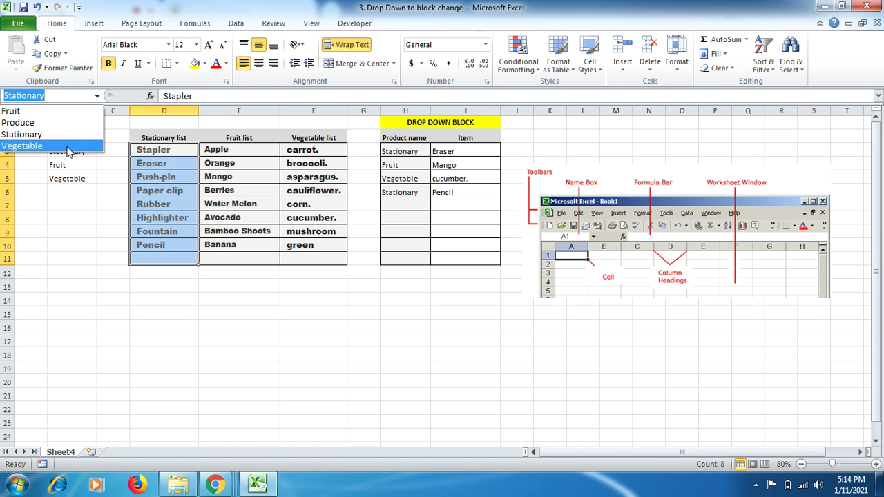
pyautogui.click(28, 146)
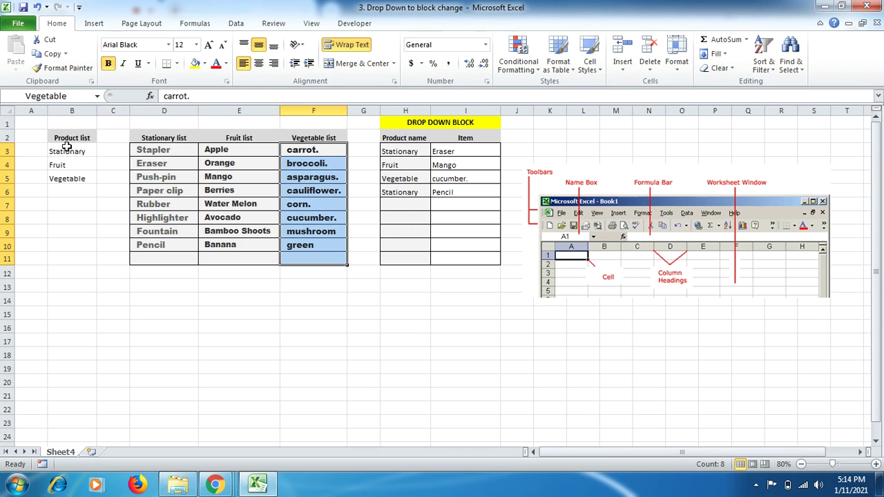
pyautogui.click(97, 96)
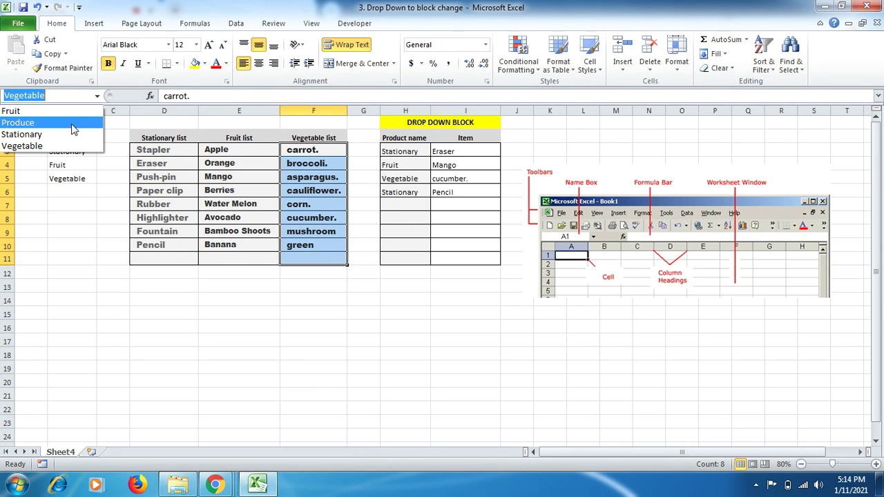
pyautogui.click(72, 111)
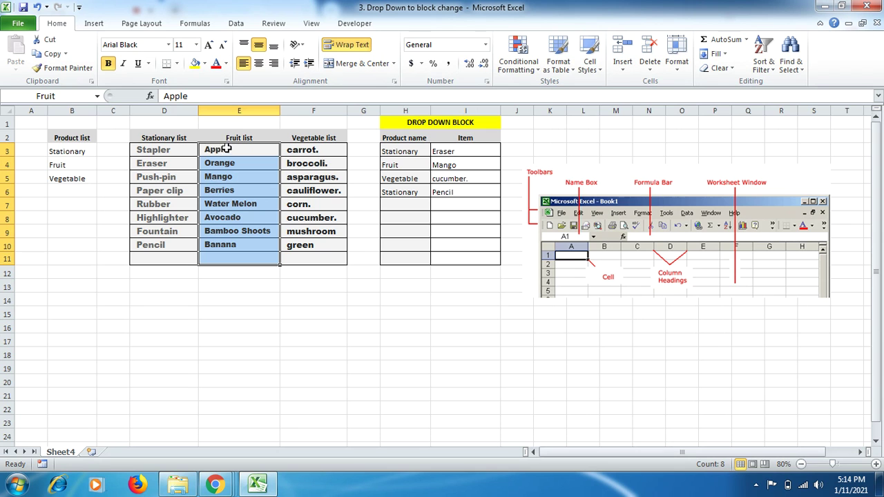
pyautogui.click(357, 276)
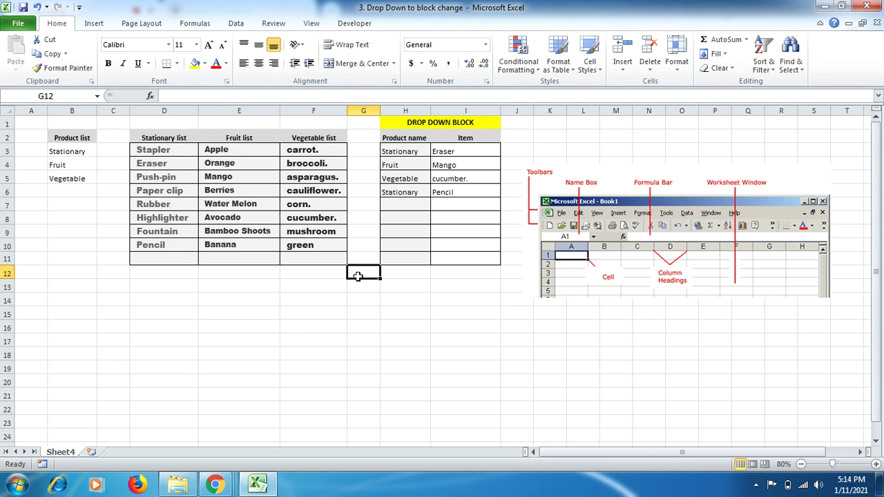
pyautogui.click(57, 138)
pyautogui.moveTo(56, 137); pyautogui.dragTo(303, 257)
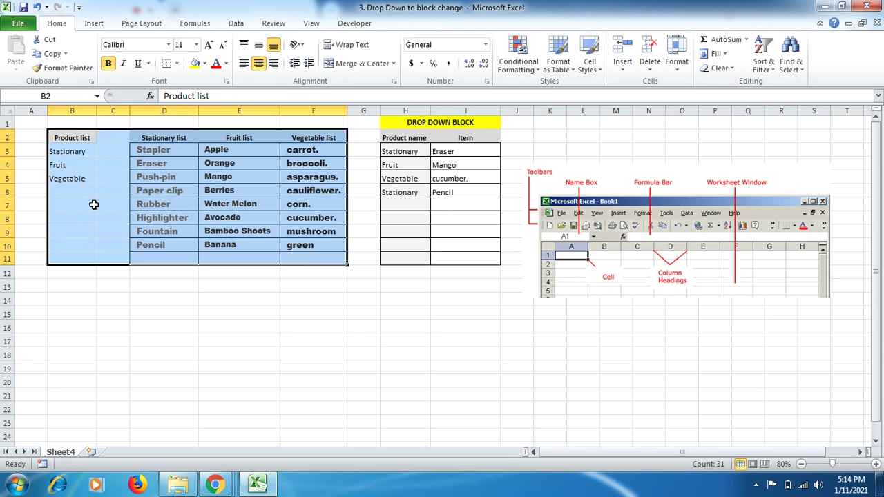
pyautogui.click(136, 189)
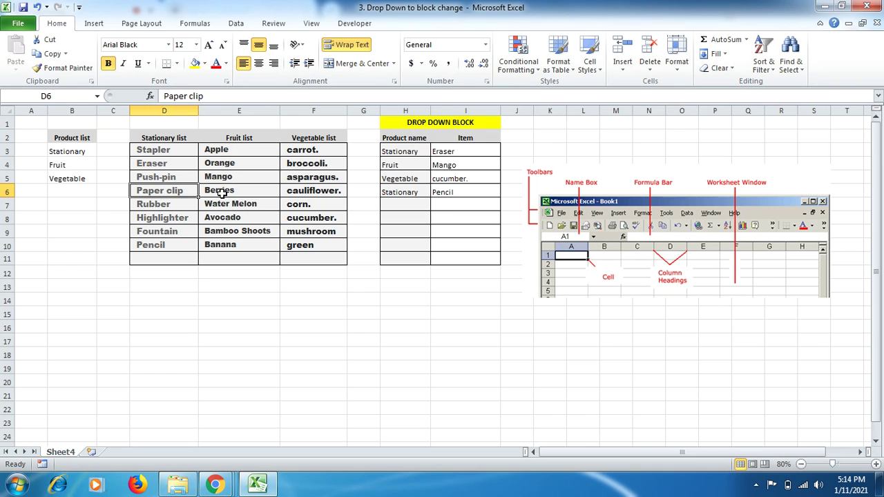
pyautogui.click(220, 193)
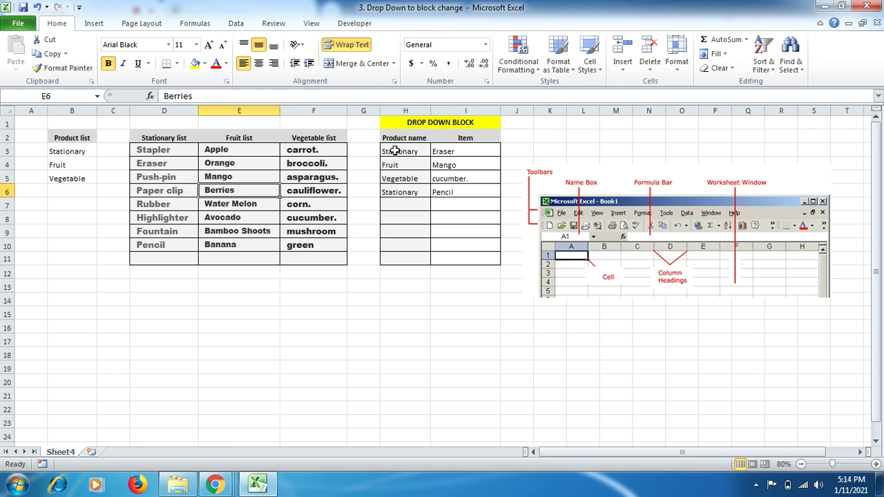
pyautogui.click(403, 139)
pyautogui.click(459, 139)
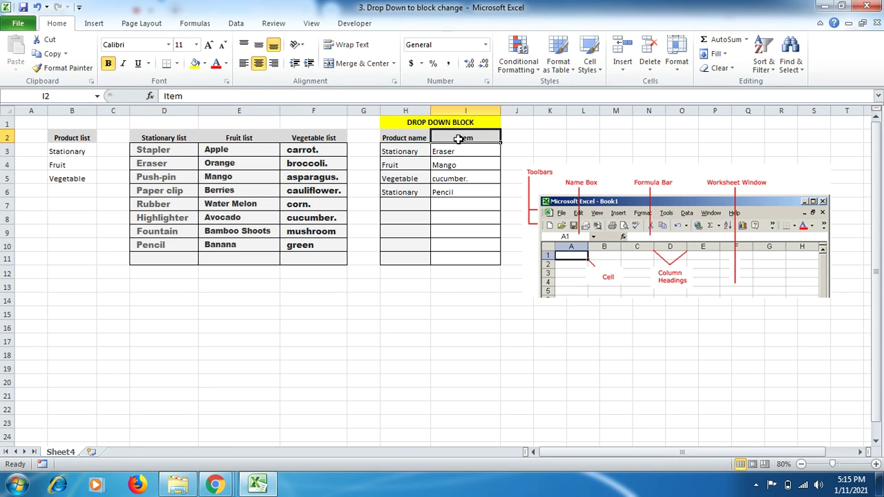
pyautogui.click(408, 151)
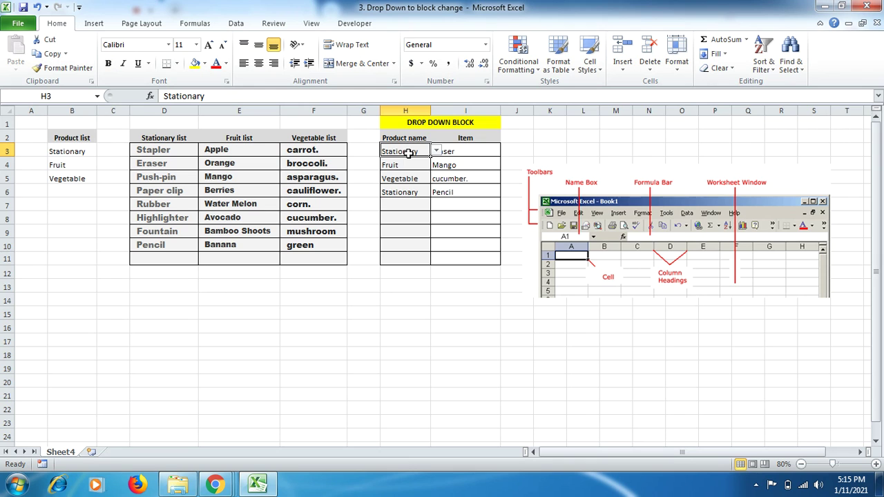
# Apply List data validation with source =Produce to the Product name cells H3:H11
pyautogui.moveTo(408, 151); pyautogui.dragTo(404, 260)
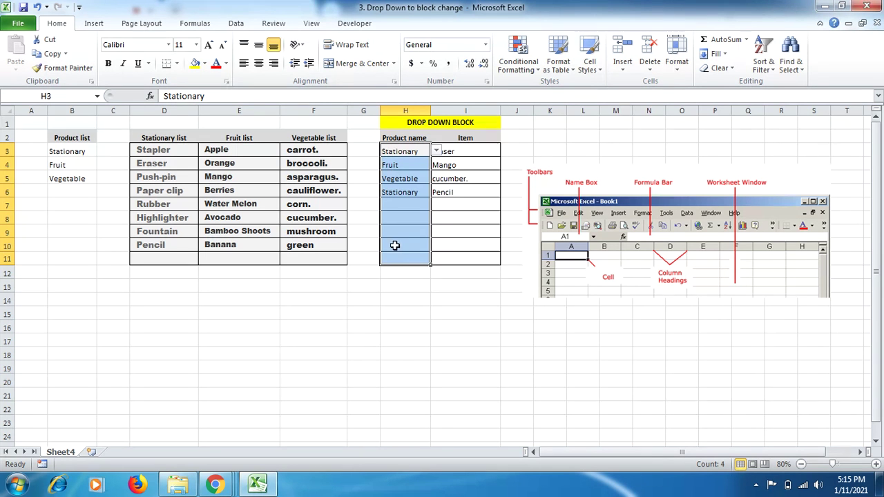
pyautogui.click(234, 25)
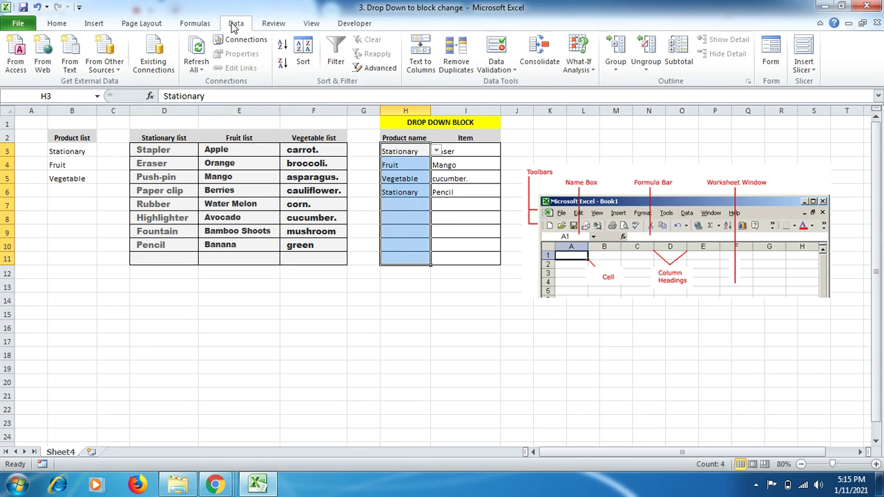
pyautogui.click(503, 72)
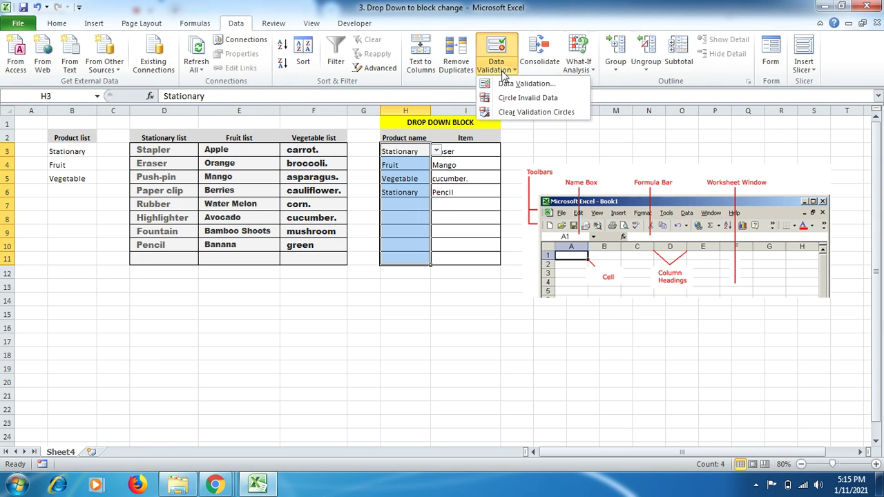
pyautogui.click(510, 84)
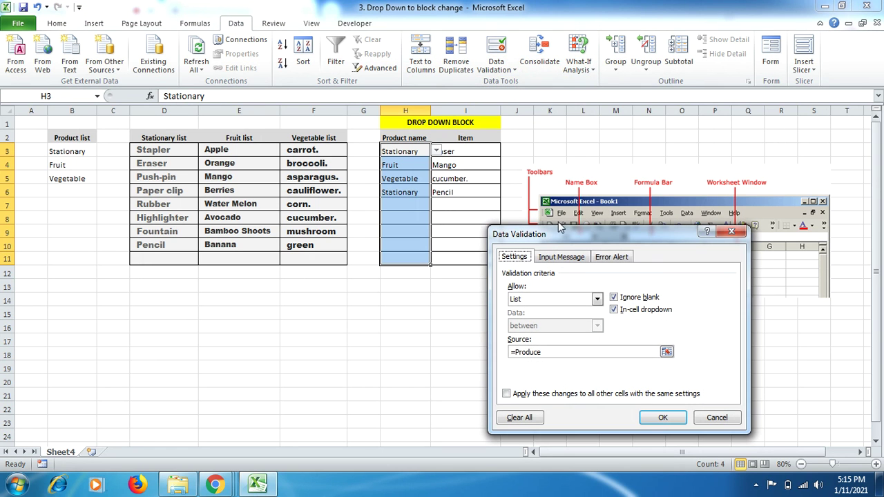
pyautogui.click(597, 298)
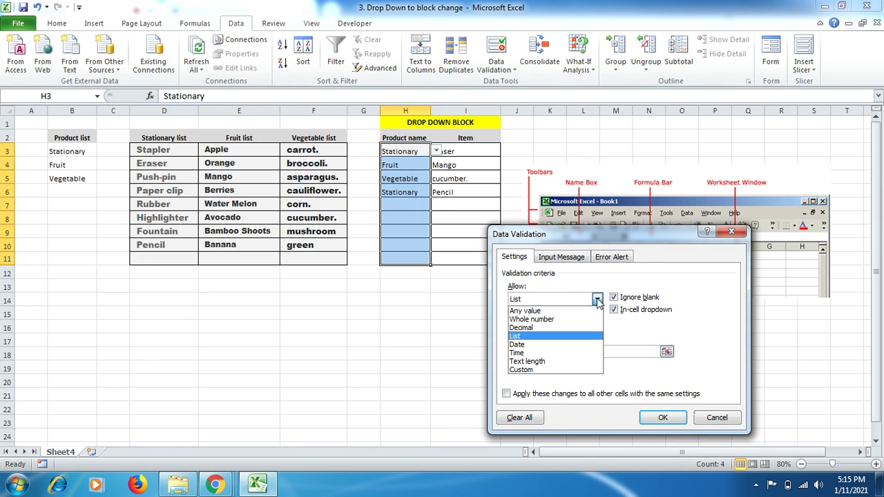
pyautogui.click(550, 335)
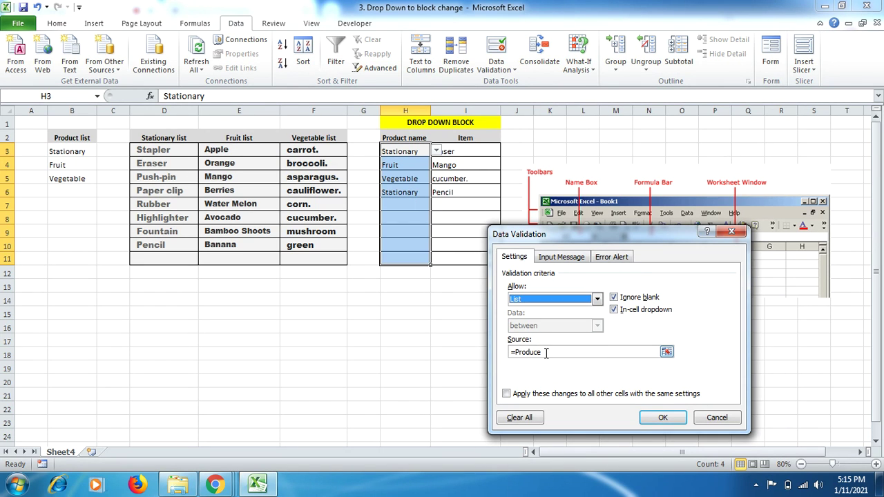
pyautogui.click(546, 352)
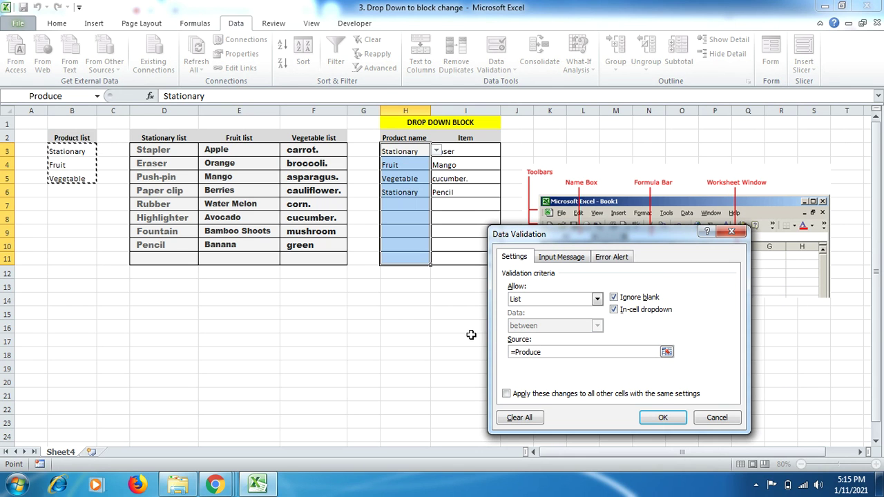
pyautogui.click(662, 417)
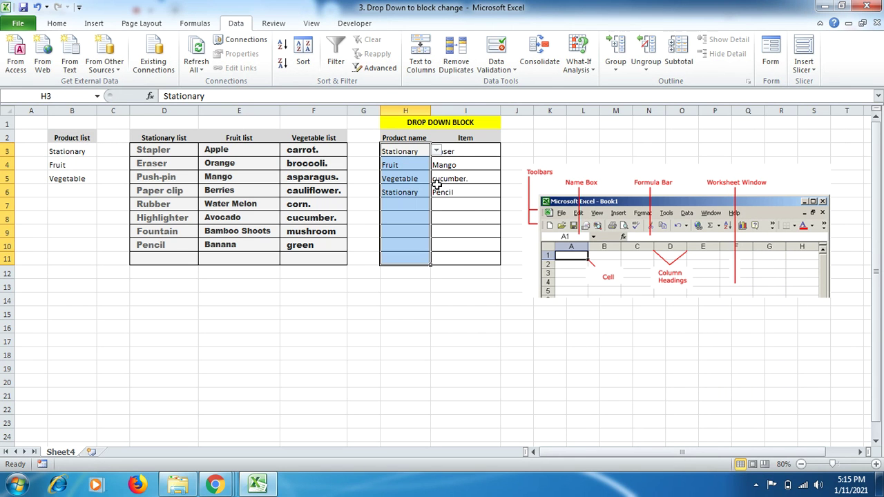
# Give Item cells I3:I11 List data validation with source =INDIRECT(H3)
pyautogui.click(462, 153)
pyautogui.moveTo(462, 152); pyautogui.dragTo(449, 254)
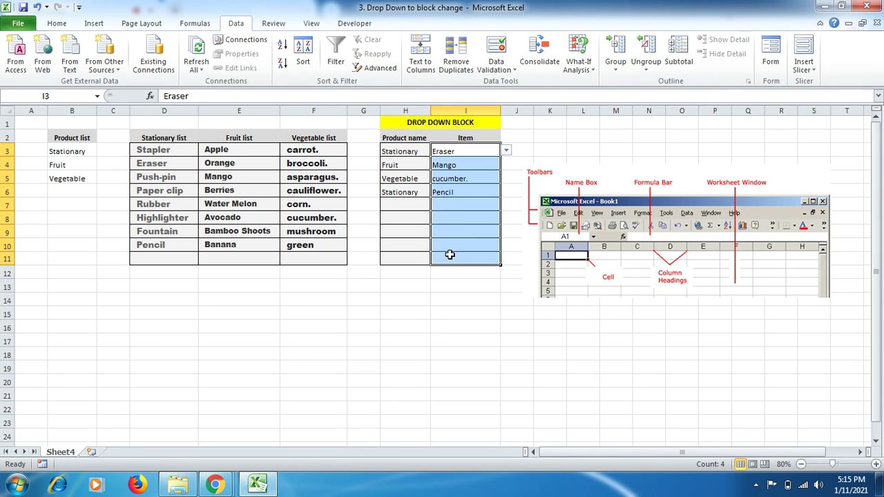
pyautogui.click(509, 72)
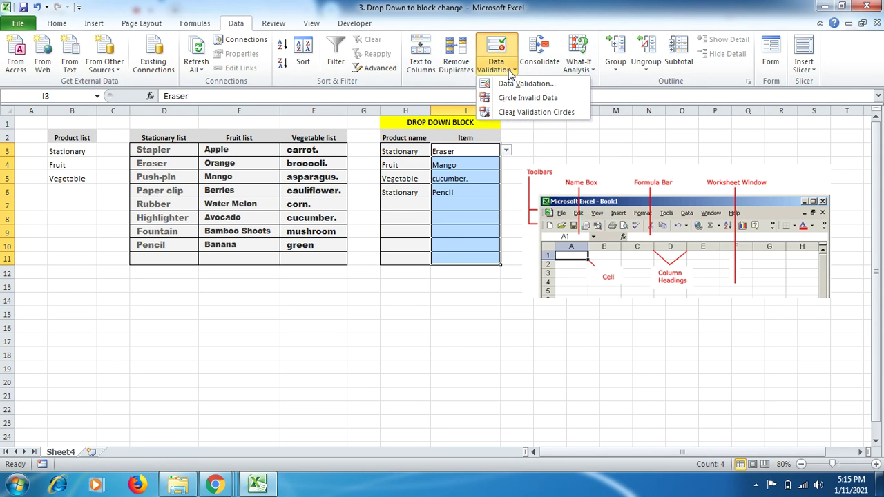
pyautogui.click(525, 83)
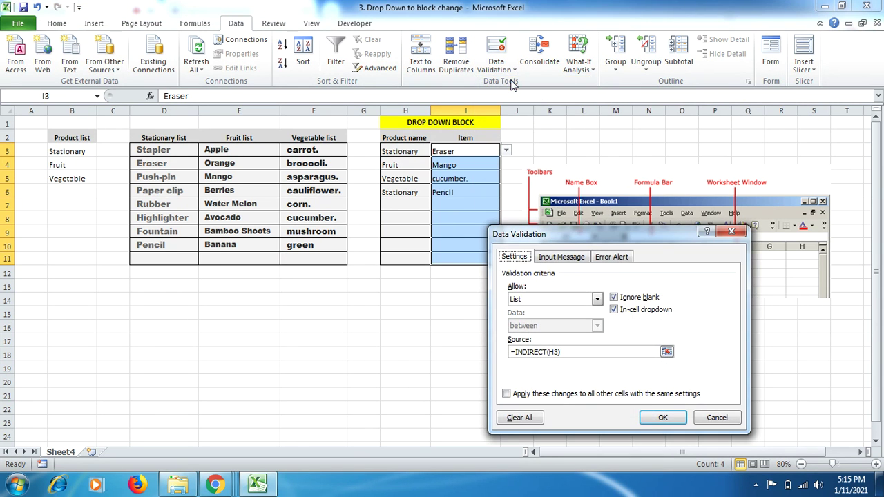
pyautogui.click(598, 301)
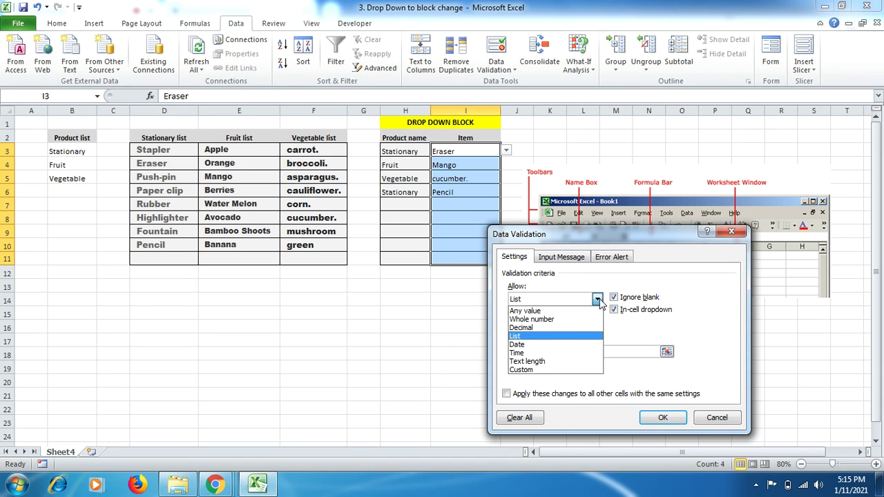
pyautogui.click(549, 337)
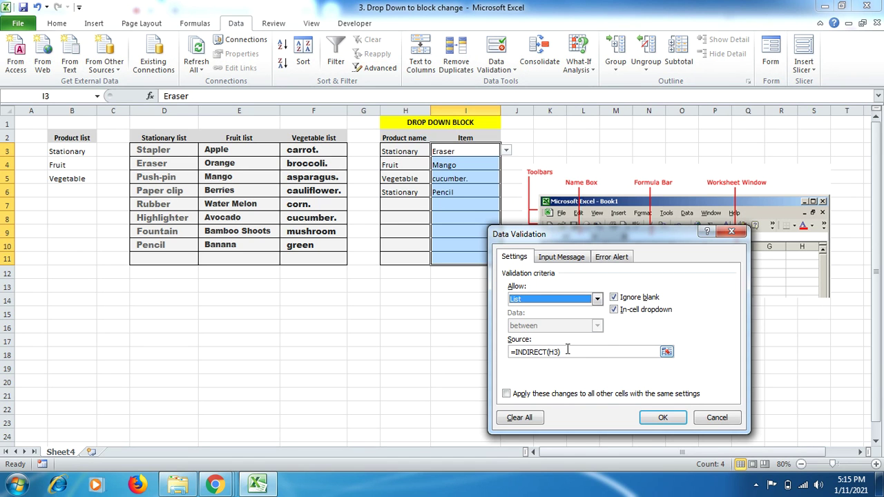
pyautogui.click(567, 352)
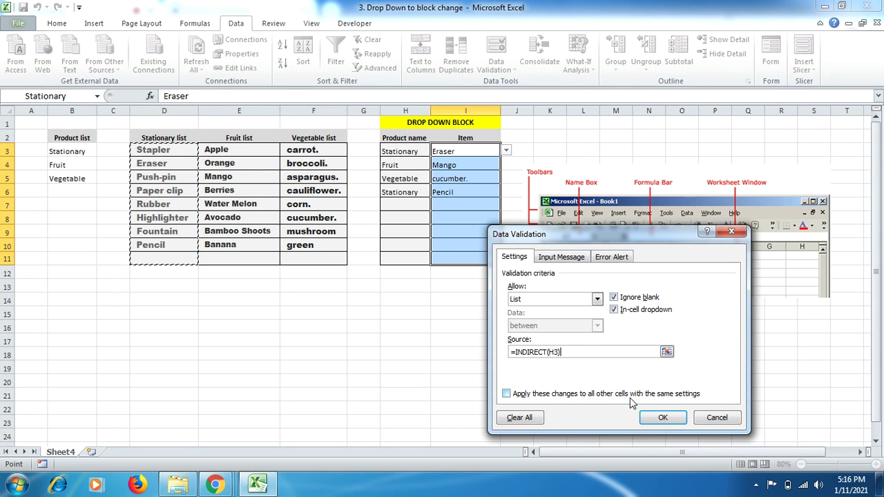
pyautogui.click(663, 417)
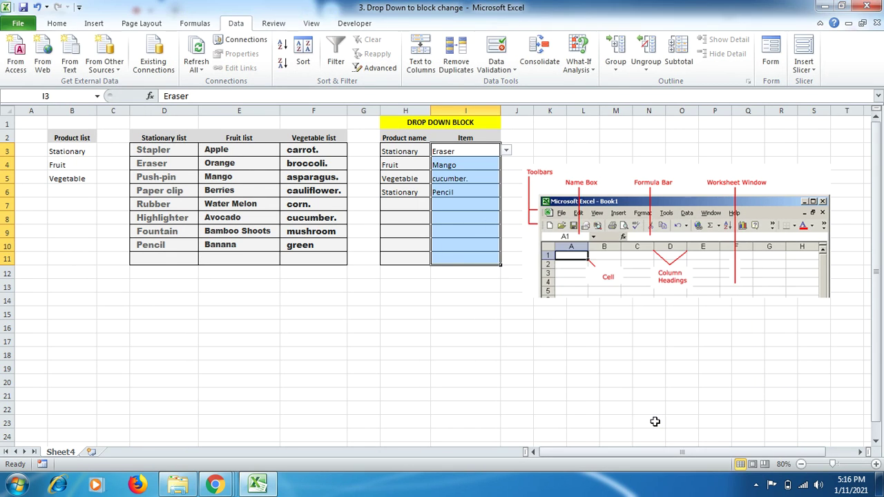
pyautogui.click(481, 322)
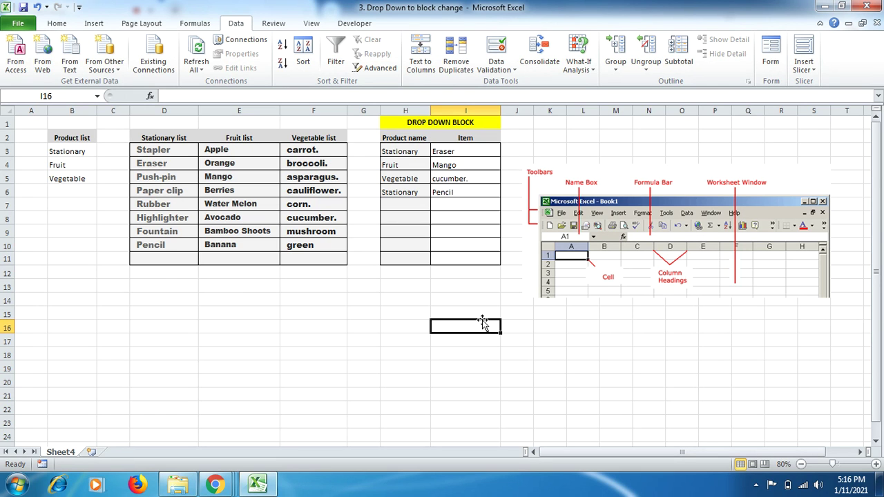
pyautogui.click(475, 300)
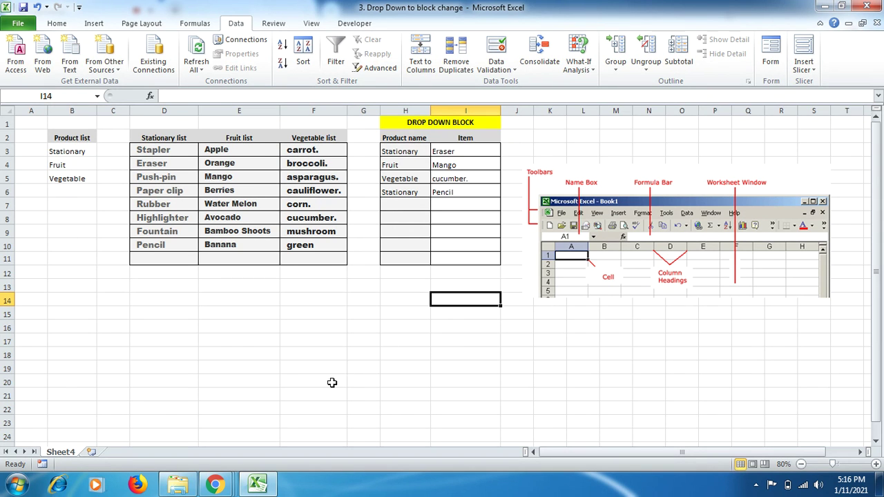
pyautogui.click(301, 406)
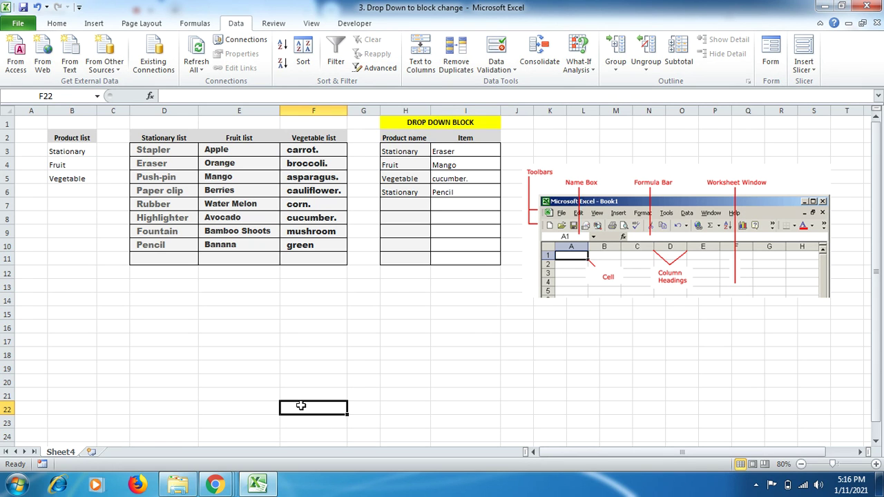